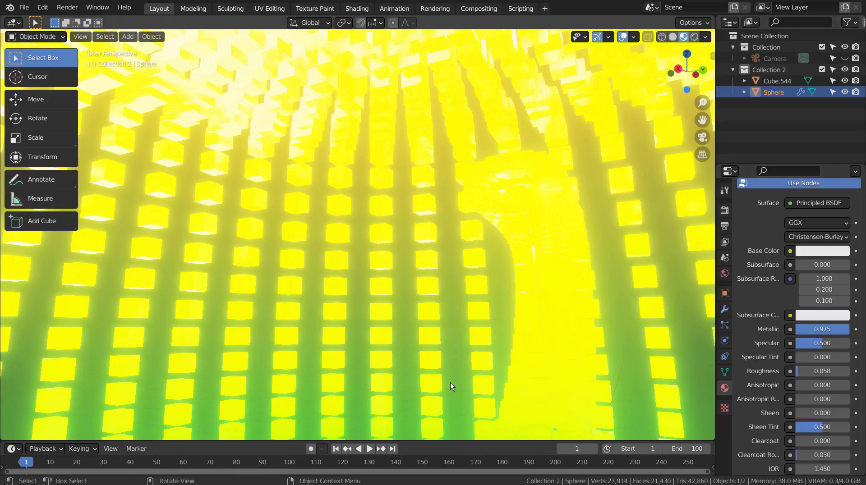
Play the timeline animation and examine the lit teapot of cubes from several angles, ending with playback stopped.
{"action": "left_click", "coordinate": [369, 449]}
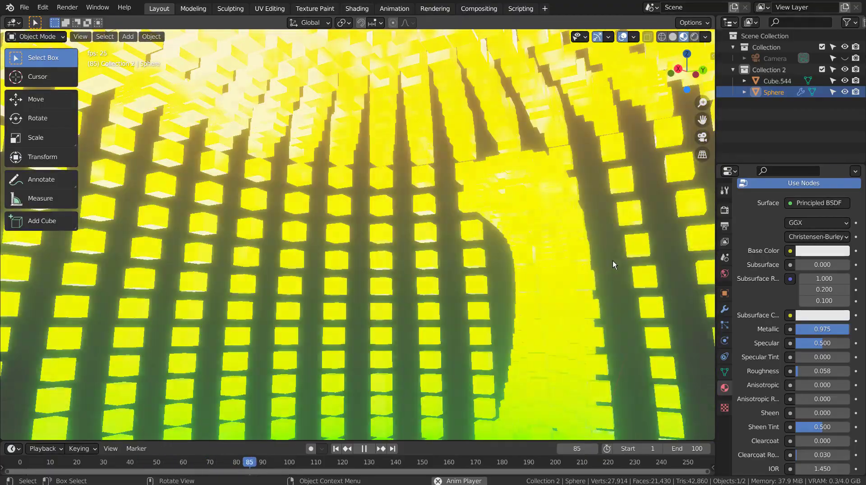
{"action": "mouse_move", "coordinate": [613, 261]}
{"action": "middle_mouse_down"}
{"action": "mouse_move", "coordinate": [640, 177]}
{"action": "mouse_move", "coordinate": [622, 253]}
{"action": "middle_mouse_up"}
{"action": "middle_click_drag", "start_coordinate": [69, 153], "coordinate": [160, 203]}
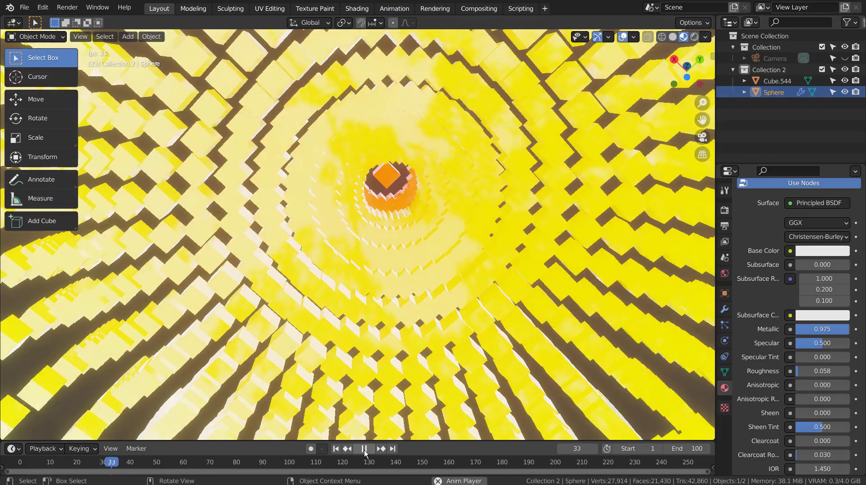
{"action": "left_click", "coordinate": [364, 448]}
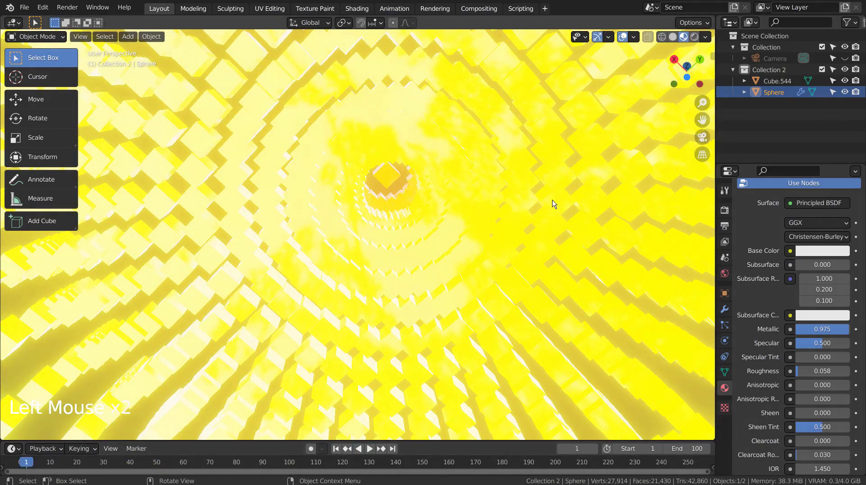
Switch the viewport to solid shading and hide Collection 2 to clear the scene.
{"action": "left_click", "coordinate": [673, 37]}
{"action": "mouse_move", "coordinate": [632, 117]}
{"action": "middle_mouse_down"}
{"action": "mouse_move", "coordinate": [540, 286]}
{"action": "mouse_move", "coordinate": [251, 284]}
{"action": "mouse_move", "coordinate": [239, 262]}
{"action": "mouse_move", "coordinate": [136, 275]}
{"action": "mouse_move", "coordinate": [147, 311]}
{"action": "mouse_move", "coordinate": [350, 284]}
{"action": "middle_mouse_up"}
{"action": "scroll", "coordinate": [567, 251], "scroll_direction": "down", "scroll_amount": 5}
{"action": "scroll", "coordinate": [567, 251], "scroll_direction": "down", "scroll_amount": 7}
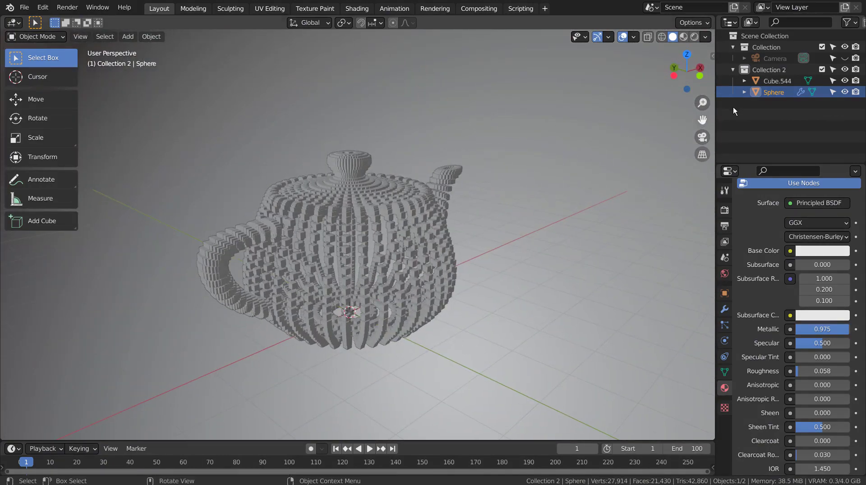
{"action": "left_click", "coordinate": [848, 69]}
{"action": "left_click", "coordinate": [441, 249]}
Add a Teapot+ mesh from the extra mesh objects.
{"action": "key", "text": "shift+a"}
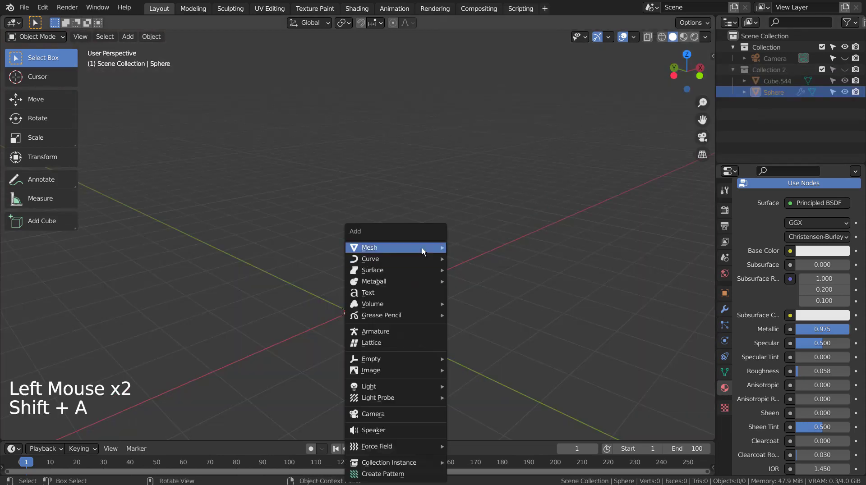
{"action": "mouse_move", "coordinate": [421, 247]}
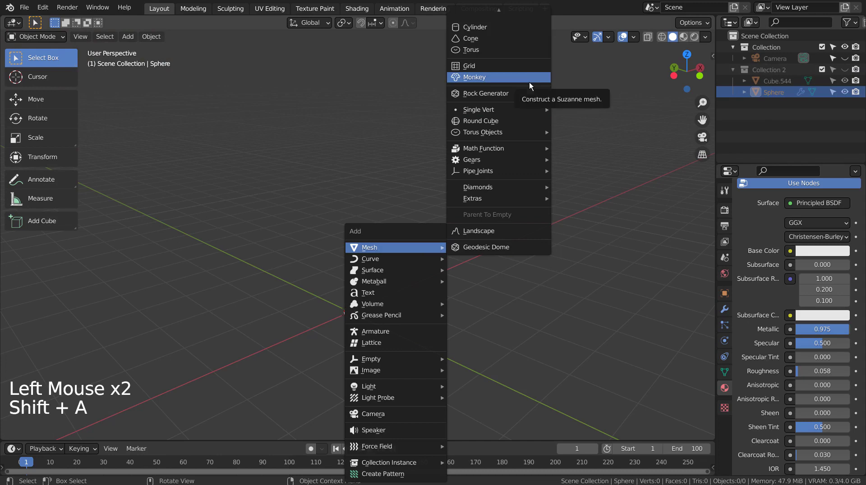
{"action": "mouse_move", "coordinate": [521, 6]}
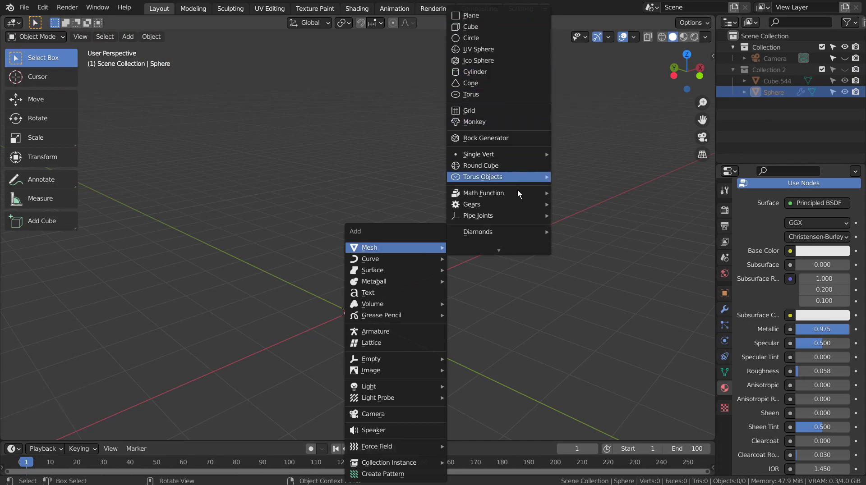
{"action": "mouse_move", "coordinate": [519, 247]}
{"action": "mouse_move", "coordinate": [504, 197]}
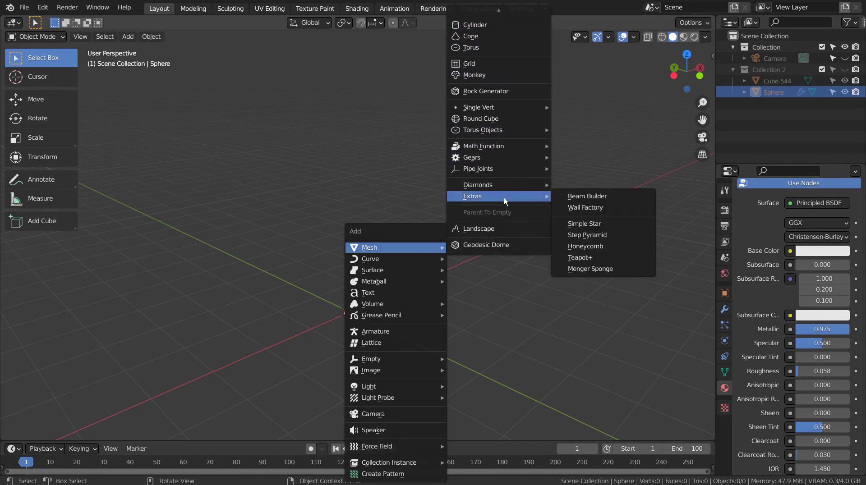
{"action": "left_click", "coordinate": [623, 256]}
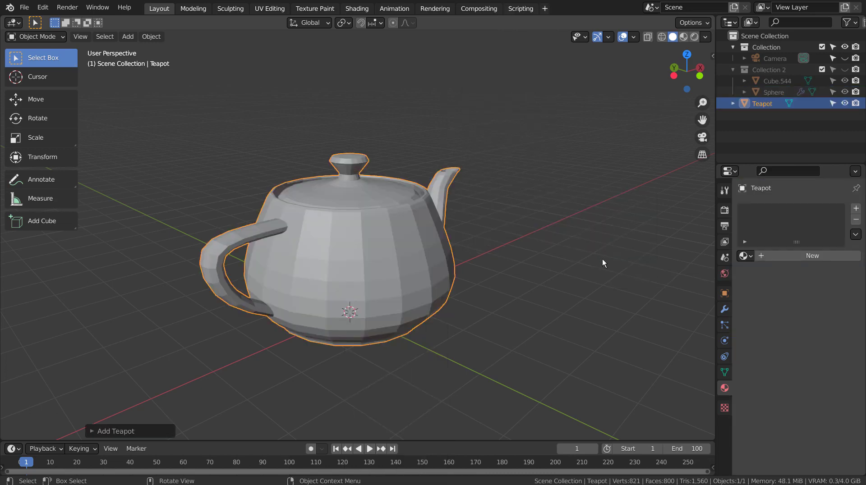
Give the teapot a level 1 Subdivision modifier and apply it to the mesh.
{"action": "middle_click_drag", "start_coordinate": [586, 259], "coordinate": [422, 303]}
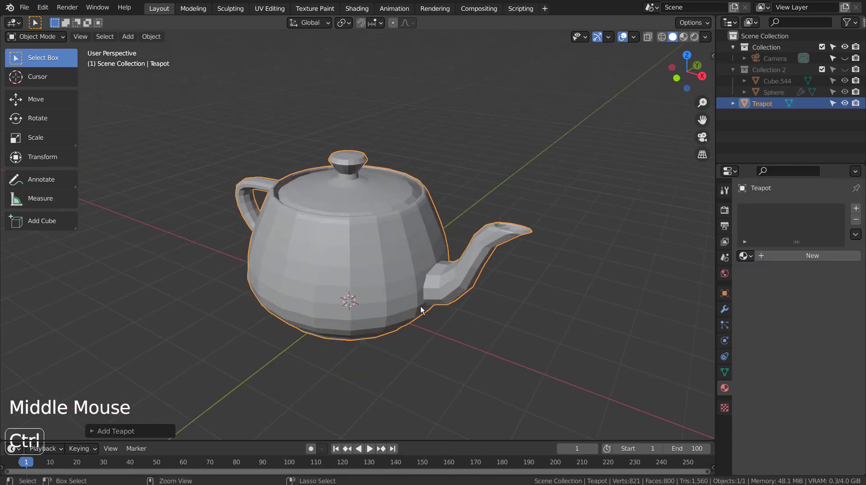
{"action": "key", "text": "ctrl+1"}
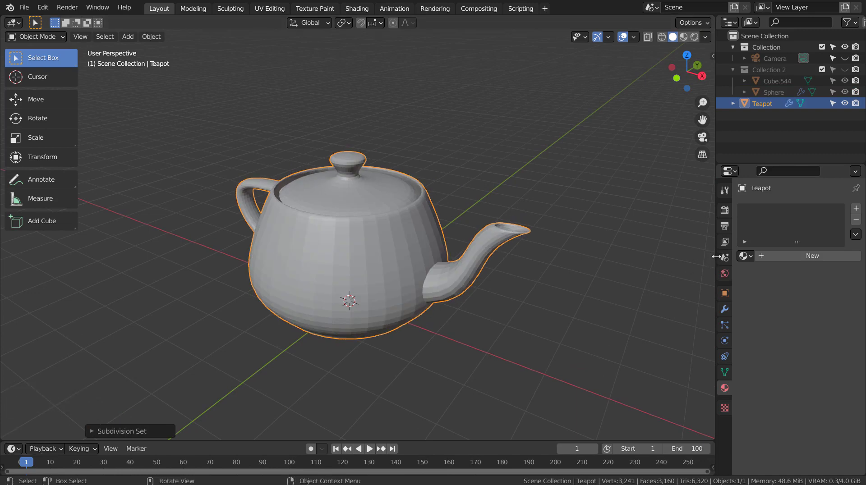
{"action": "left_click", "coordinate": [725, 310]}
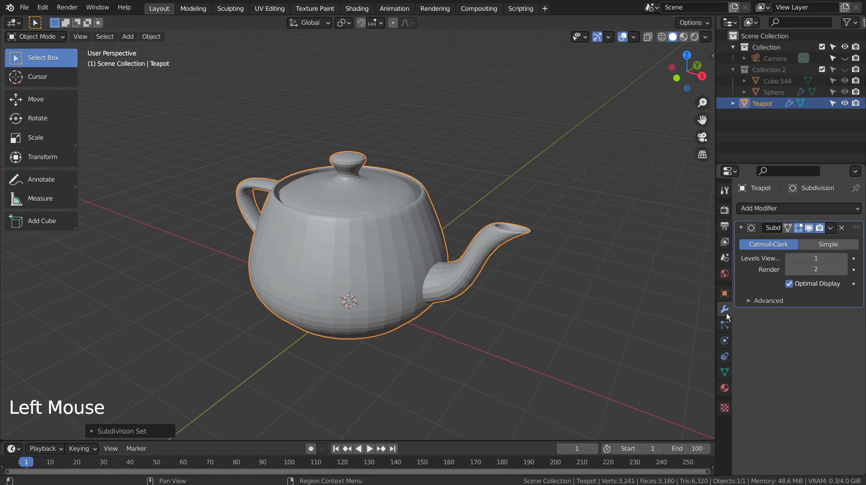
{"action": "left_click", "coordinate": [761, 283]}
{"action": "key", "text": "ctrl+a"}
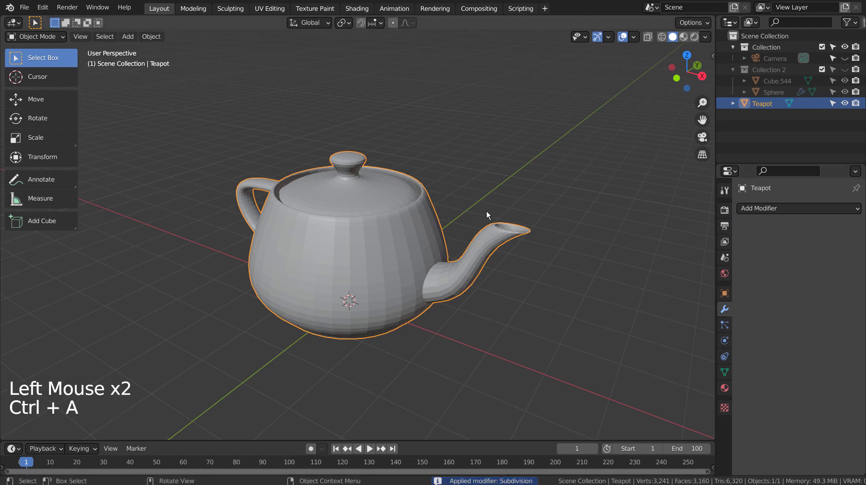
Add a cube at the origin and scale it down uniformly to about 0.085.
{"action": "key", "text": "shift+a"}
{"action": "mouse_move", "coordinate": [487, 210]}
{"action": "left_click", "coordinate": [535, 220]}
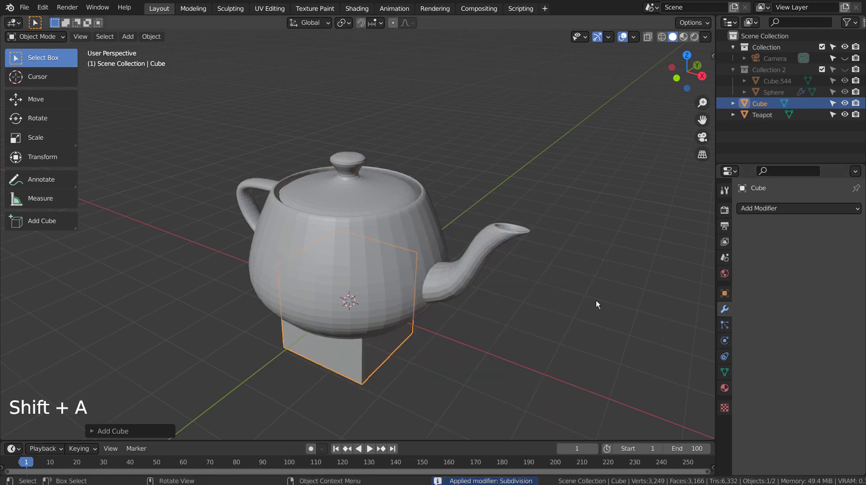
{"action": "key", "text": "s"}
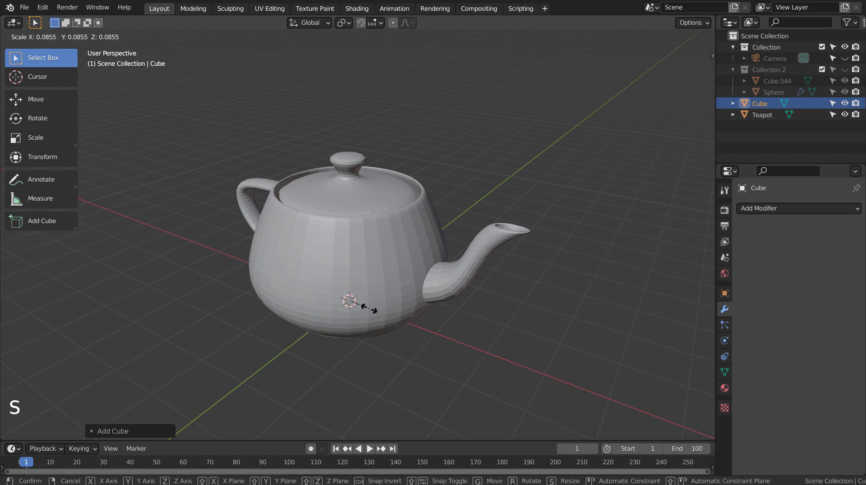
{"action": "left_click", "coordinate": [363, 312]}
Parent the small cube to the teapot using the Object option.
{"action": "left_click", "coordinate": [415, 276], "text": "shift"}
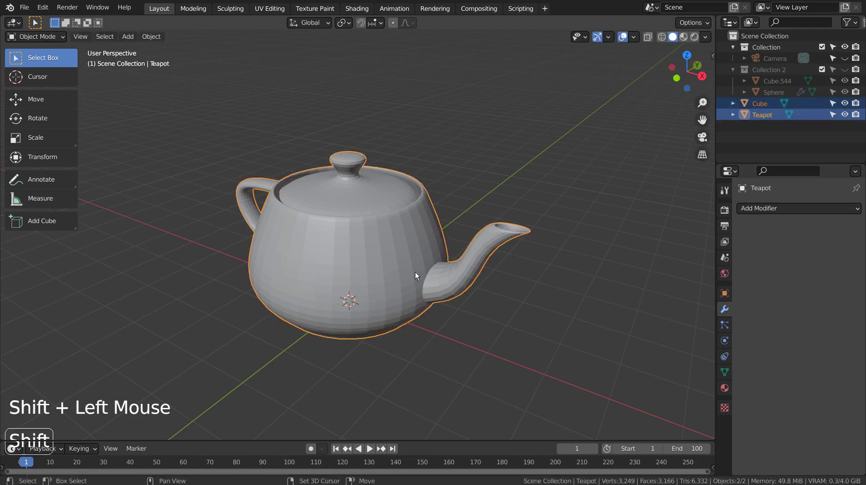
{"action": "key", "text": "ctrl+p"}
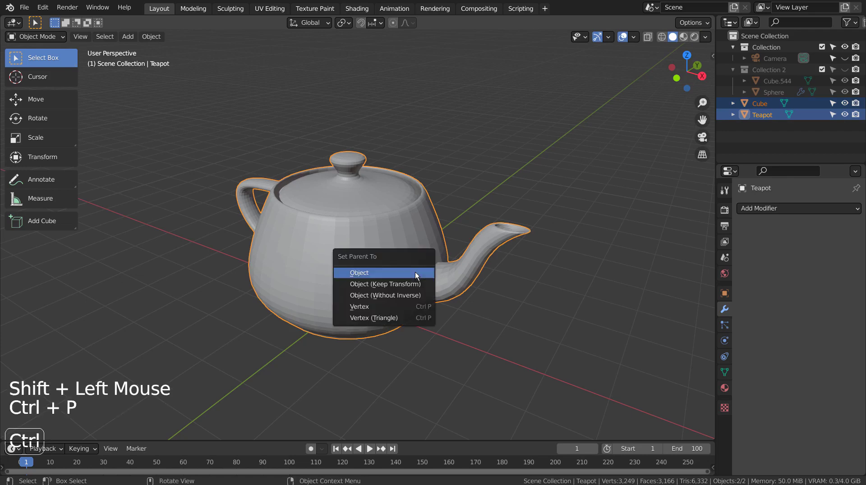
{"action": "left_click", "coordinate": [416, 272]}
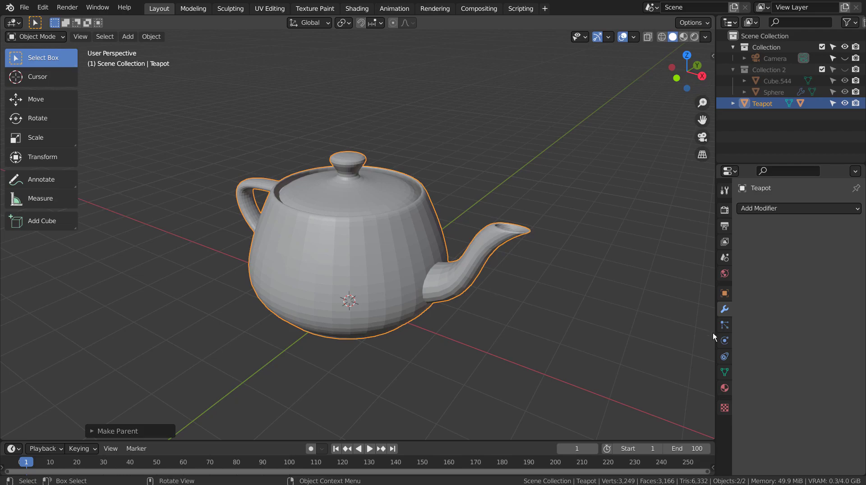
Set the teapot's instancing to Vertices so the cube repeats over the mesh, and inspect the cube layout.
{"action": "left_click", "coordinate": [724, 294]}
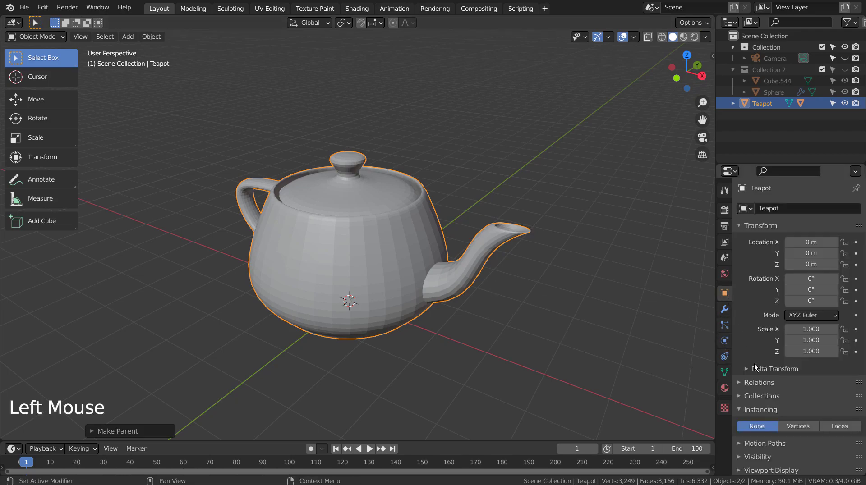
{"action": "left_click", "coordinate": [799, 427]}
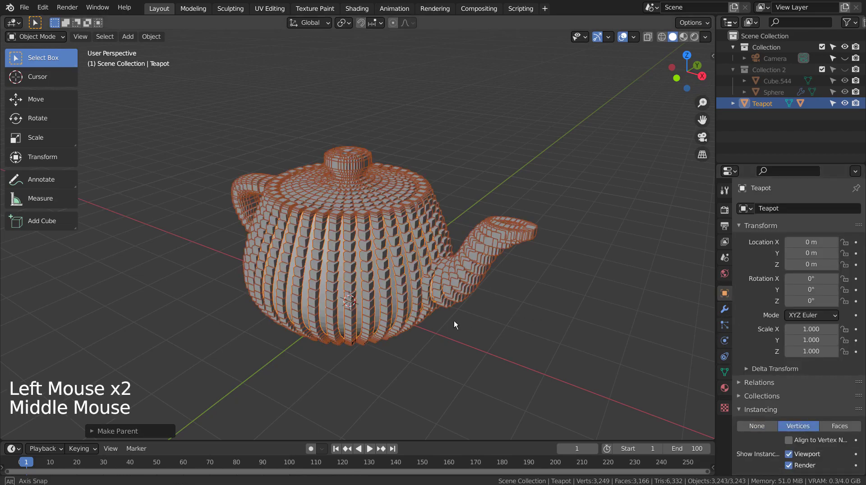
{"action": "middle_click_drag", "start_coordinate": [458, 321], "coordinate": [428, 296]}
{"action": "scroll", "coordinate": [446, 293], "scroll_direction": "up", "scroll_amount": 4}
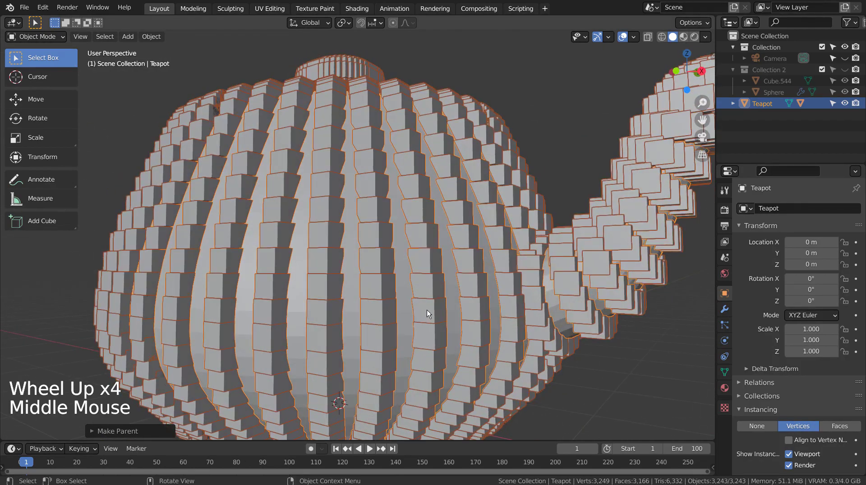
{"action": "scroll", "coordinate": [426, 307], "scroll_direction": "down", "scroll_amount": 3}
{"action": "middle_click_drag", "start_coordinate": [457, 275], "coordinate": [464, 289]}
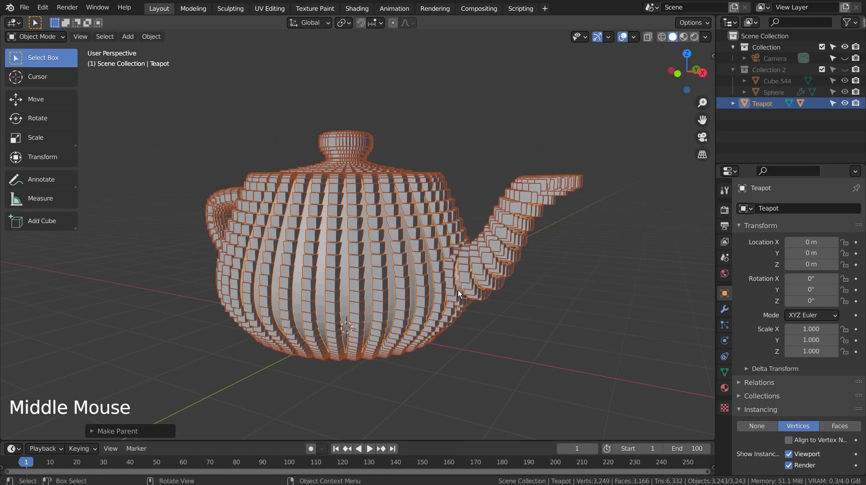
Convert the teapot's cube instances into real objects with Make Instances Real.
{"action": "key", "text": "ctrl"}
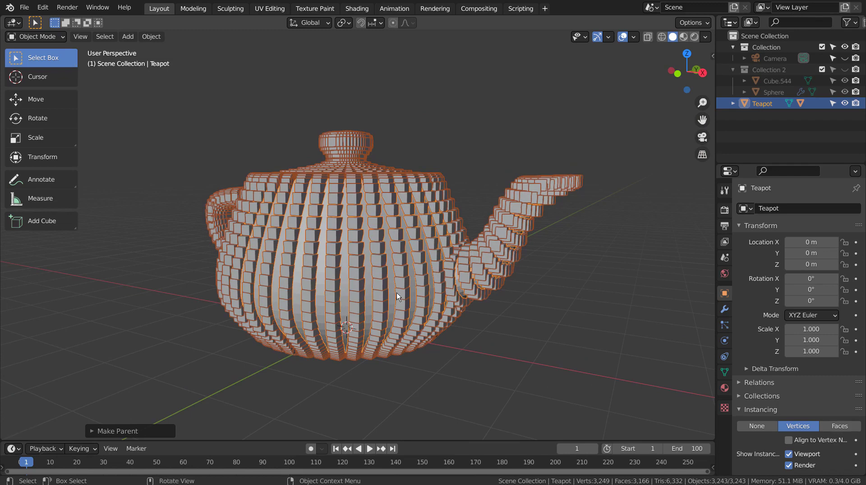
{"action": "key", "text": "ctrl+a"}
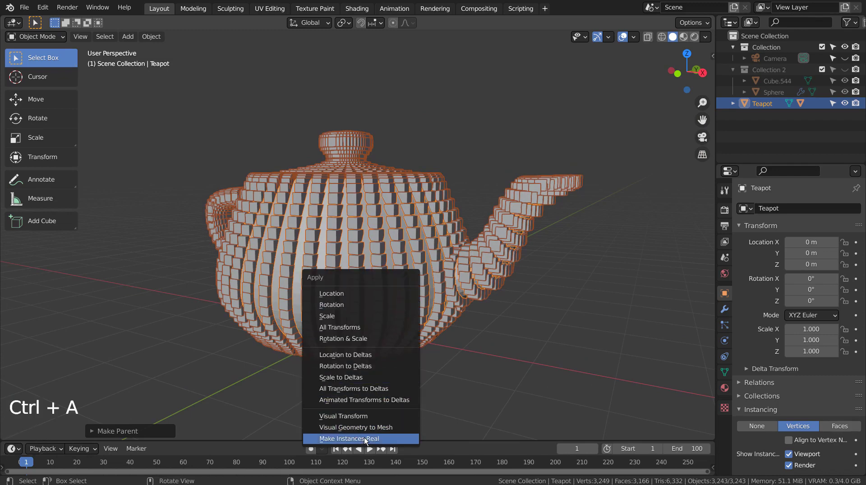
{"action": "key", "text": "Return"}
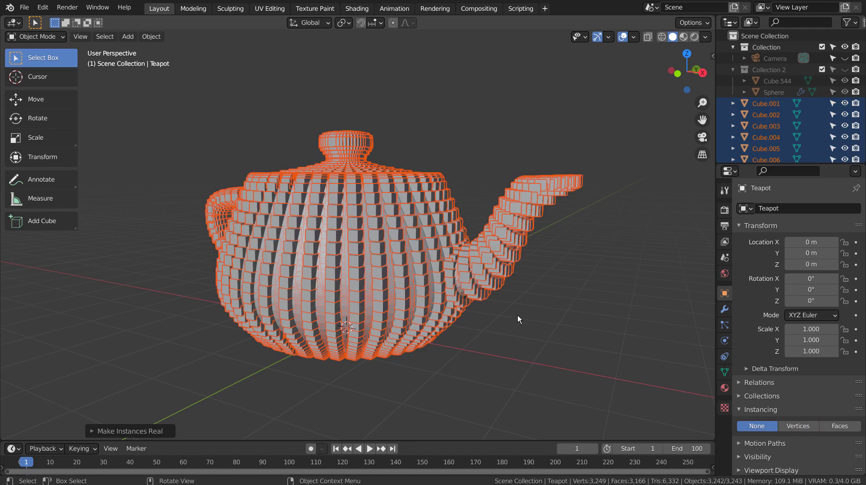
Move all the selected cubes into a new collection named Collection 3.
{"action": "key", "text": "m"}
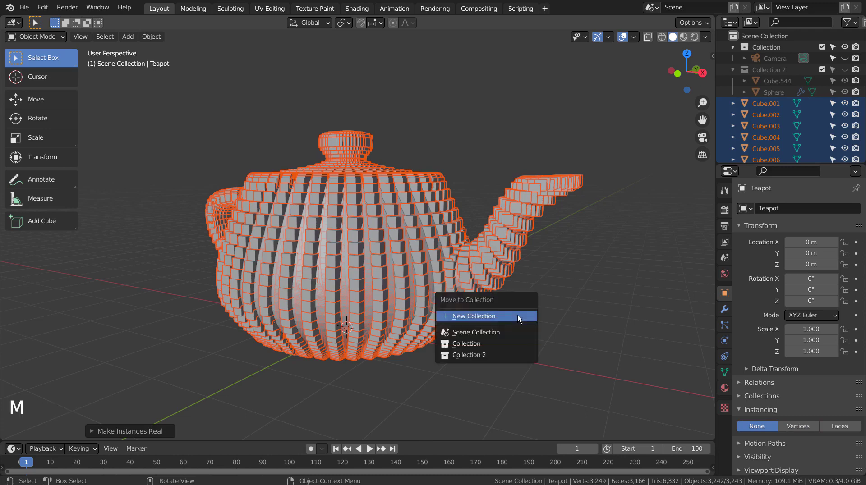
{"action": "left_click", "coordinate": [518, 316]}
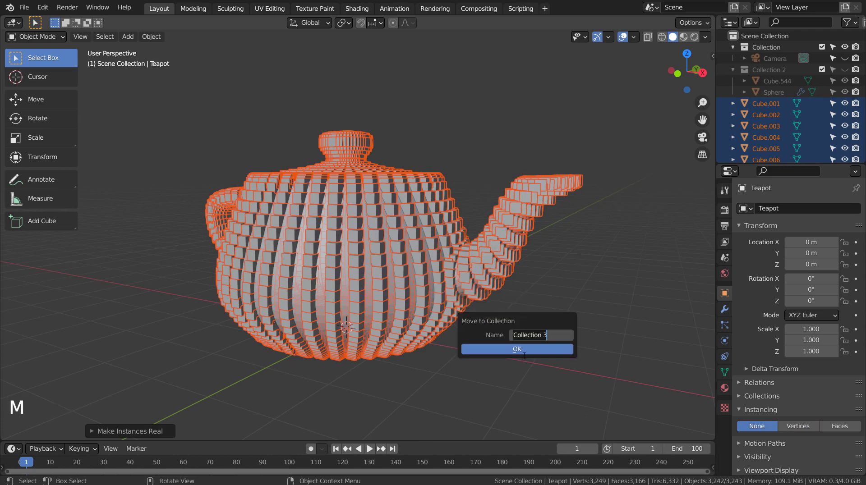
{"action": "left_click", "coordinate": [525, 350]}
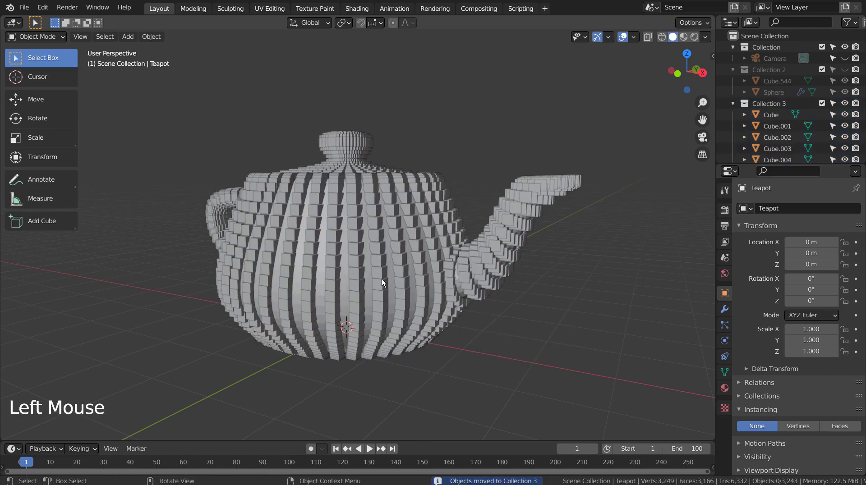
Delete the original teapot mesh inside the cubes and check the remaining cube shell.
{"action": "left_click", "coordinate": [368, 276]}
{"action": "key", "text": "x"}
{"action": "left_click", "coordinate": [368, 276]}
{"action": "middle_click_drag", "start_coordinate": [324, 331], "coordinate": [388, 360]}
{"action": "scroll", "coordinate": [383, 309], "scroll_direction": "up", "scroll_amount": 5}
{"action": "scroll", "coordinate": [385, 309], "scroll_direction": "up", "scroll_amount": 4}
{"action": "scroll", "coordinate": [461, 324], "scroll_direction": "down", "scroll_amount": 9}
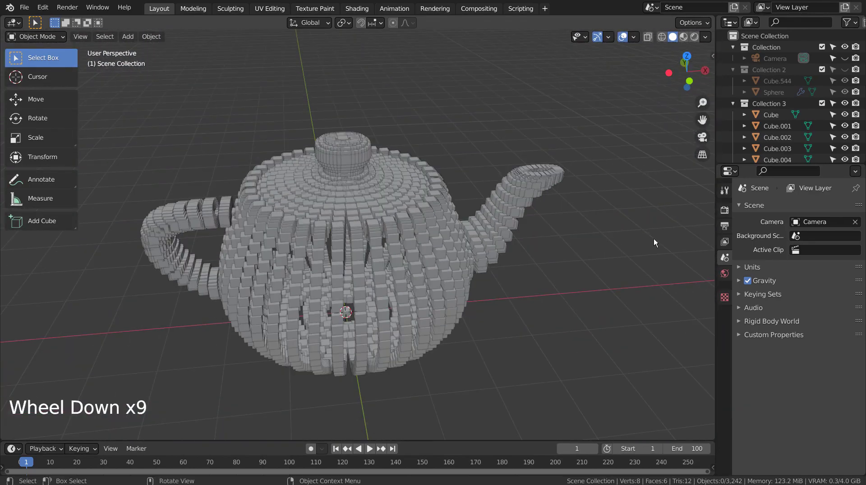
Hide and collapse Collection 3, and make Collection 2 visible again.
{"action": "left_click", "coordinate": [847, 103]}
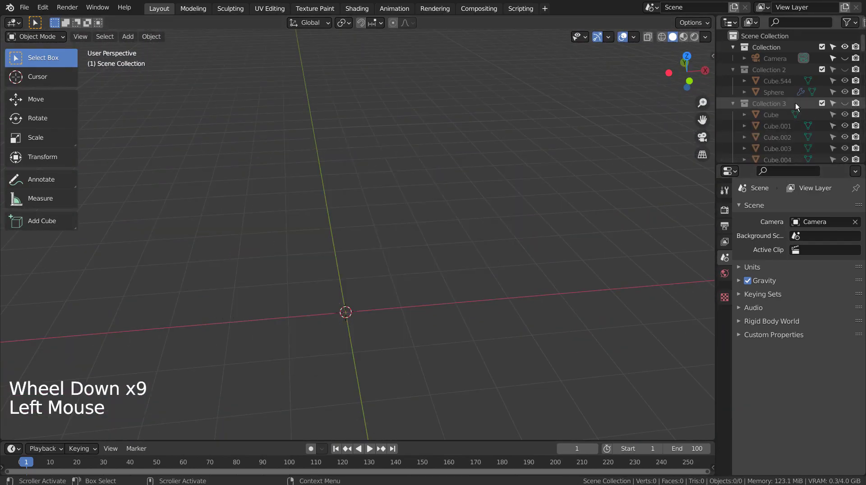
{"action": "left_click", "coordinate": [732, 104]}
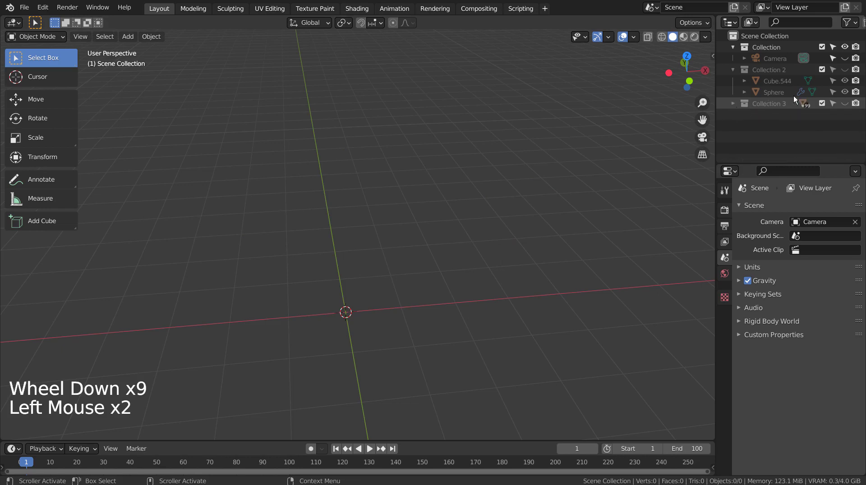
{"action": "left_click", "coordinate": [845, 70]}
Select the large background sphere and bring up its material nodes in the Shading workspace, framing the teapot and nodes.
{"action": "left_click", "coordinate": [641, 252]}
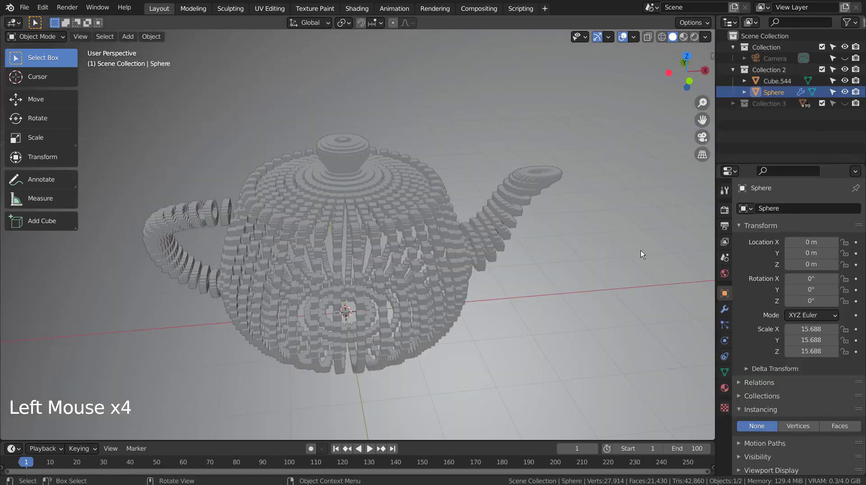
{"action": "scroll", "coordinate": [640, 251], "scroll_direction": "down", "scroll_amount": 7}
{"action": "scroll", "coordinate": [641, 251], "scroll_direction": "down", "scroll_amount": 5}
{"action": "middle_click_drag", "start_coordinate": [641, 251], "coordinate": [489, 278]}
{"action": "scroll", "coordinate": [505, 303], "scroll_direction": "up", "scroll_amount": 11}
{"action": "scroll", "coordinate": [489, 277], "scroll_direction": "down", "scroll_amount": 9}
{"action": "left_click", "coordinate": [471, 264]}
{"action": "left_click", "coordinate": [357, 8]}
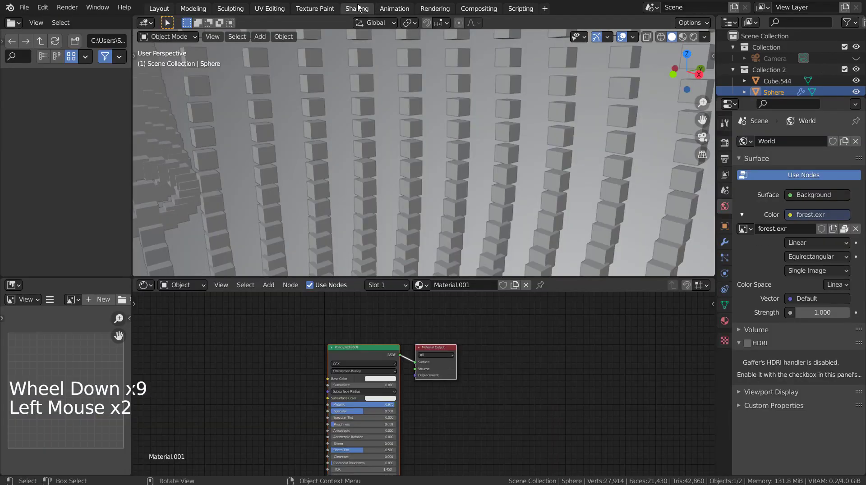
{"action": "scroll", "coordinate": [439, 400], "scroll_direction": "up", "scroll_amount": 2}
{"action": "scroll", "coordinate": [439, 398], "scroll_direction": "up", "scroll_amount": 7}
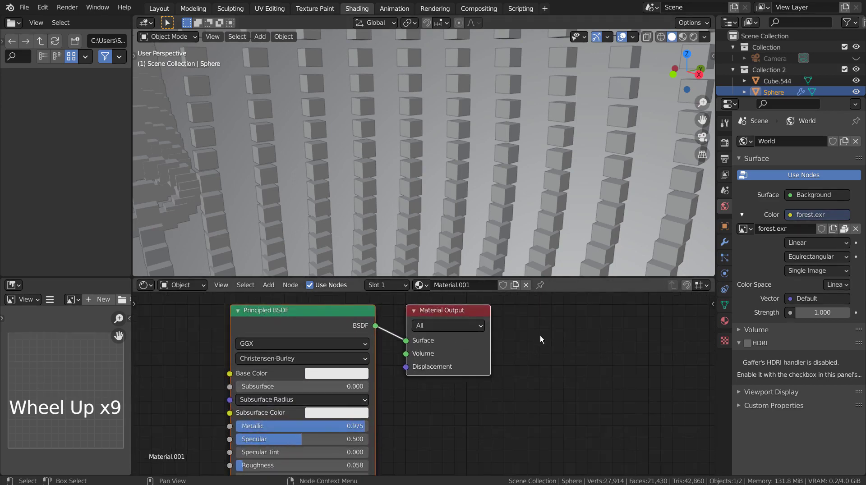
{"action": "scroll", "coordinate": [556, 340], "scroll_direction": "down", "scroll_amount": 4}
{"action": "scroll", "coordinate": [510, 144], "scroll_direction": "down", "scroll_amount": 9}
{"action": "scroll", "coordinate": [509, 145], "scroll_direction": "down", "scroll_amount": 3}
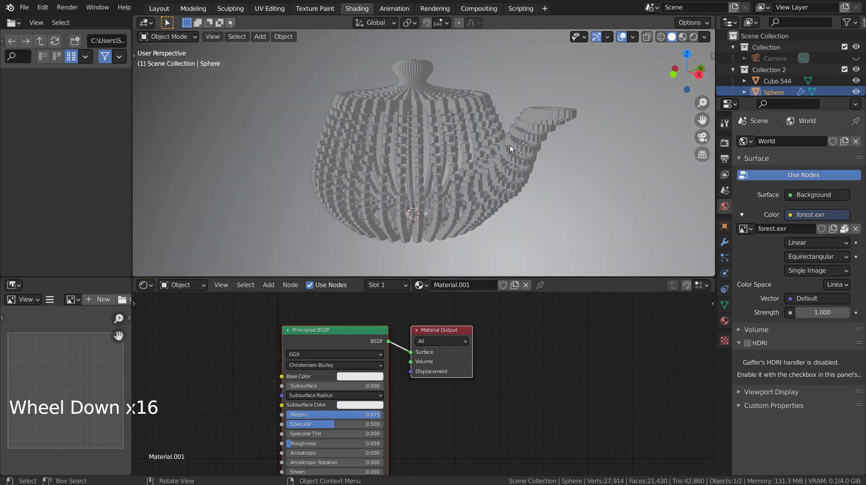
Select the cube teapot and examine its full material node tree in a maximized node editor, from Texture Coordinate to Material Output.
{"action": "left_click", "coordinate": [450, 99]}
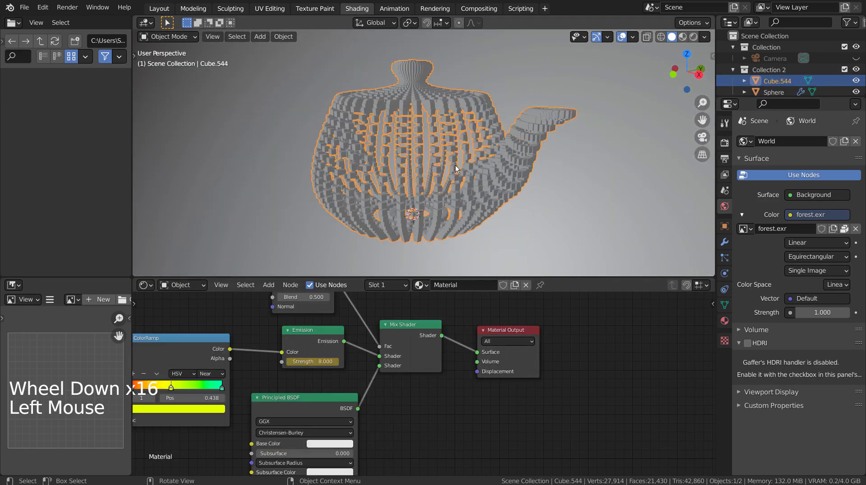
{"action": "scroll", "coordinate": [499, 391], "scroll_direction": "down", "scroll_amount": 5}
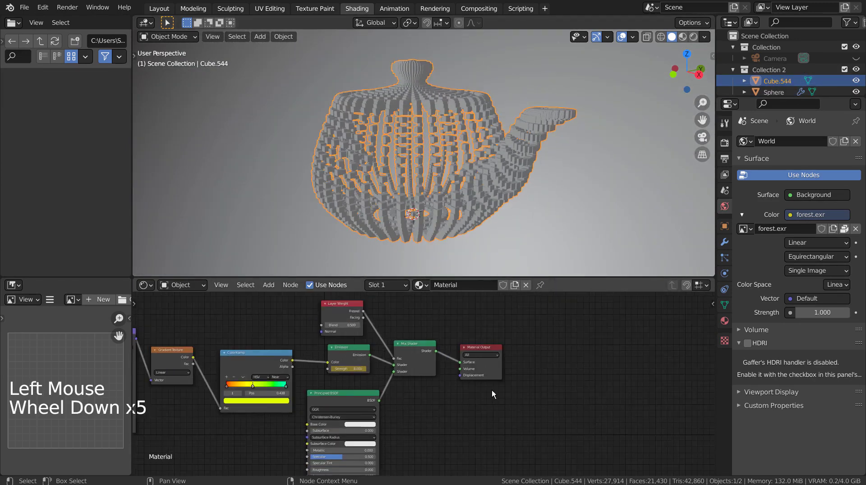
{"action": "left_click", "coordinate": [466, 405]}
{"action": "key", "text": "ctrl+space"}
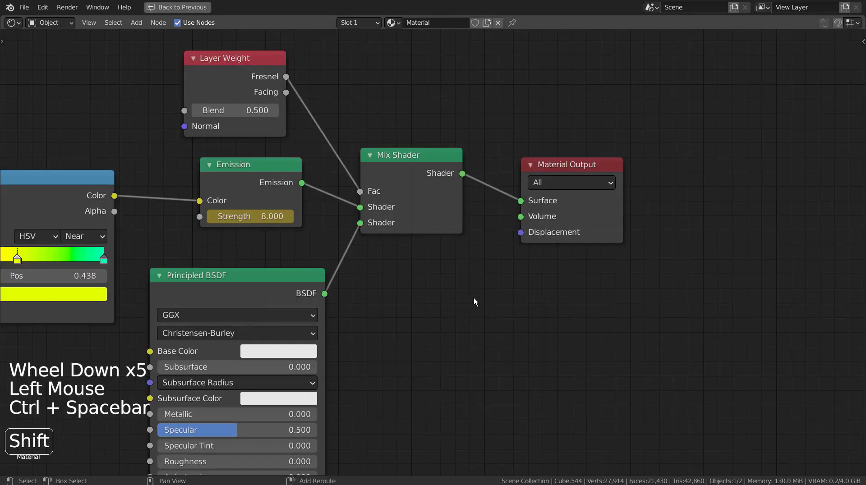
{"action": "middle_click_drag", "start_coordinate": [471, 297], "coordinate": [664, 255], "text": "shift"}
{"action": "scroll", "coordinate": [635, 269], "scroll_direction": "down", "scroll_amount": 9}
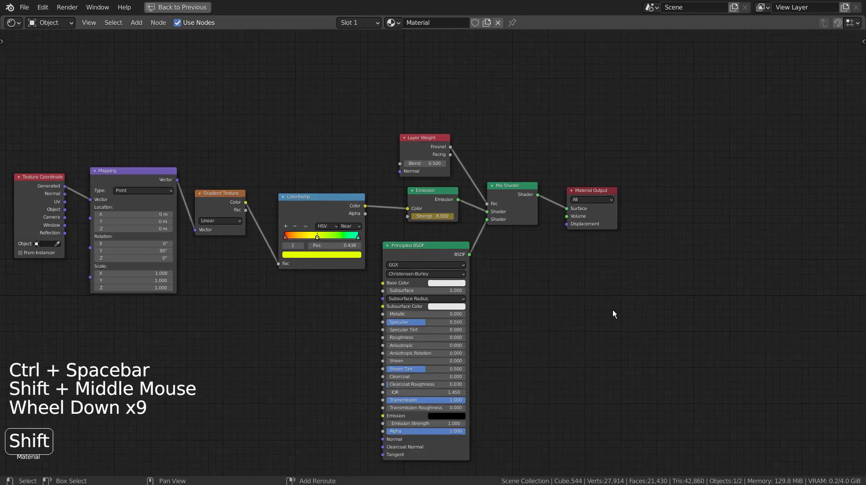
{"action": "middle_click_drag", "start_coordinate": [609, 308], "coordinate": [759, 357], "text": "shift"}
{"action": "scroll", "coordinate": [705, 261], "scroll_direction": "up", "scroll_amount": 5}
{"action": "scroll", "coordinate": [748, 384], "scroll_direction": "down", "scroll_amount": 1, "text": "shift"}
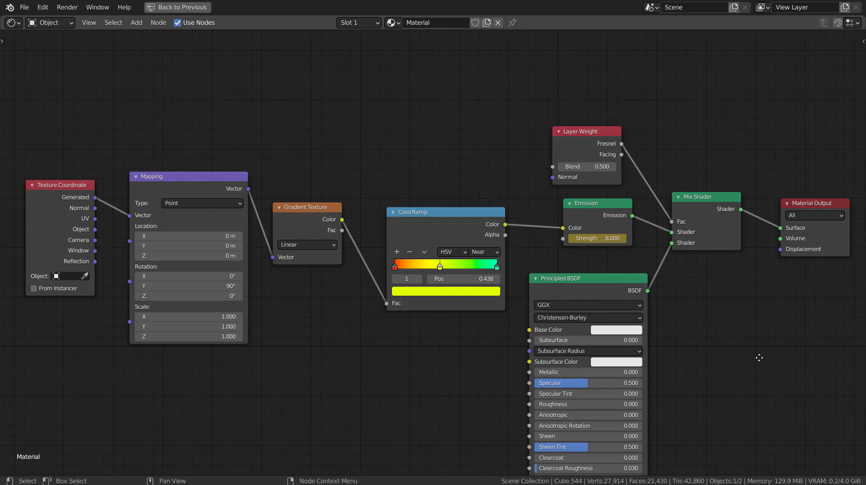
{"action": "key", "text": "ctrl"}
{"action": "key", "text": "ctrl+space"}
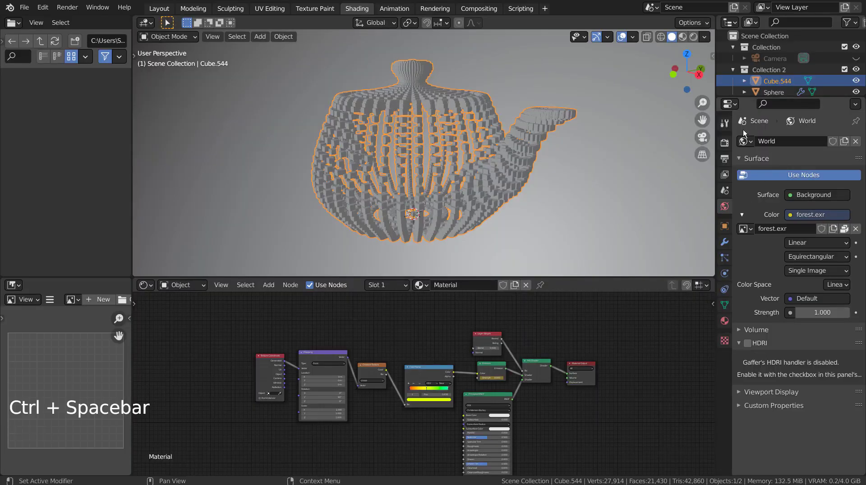
Check the render engine choices and the world's environment texture settings, ending back on the render settings.
{"action": "left_click", "coordinate": [724, 142]}
{"action": "left_click", "coordinate": [825, 141]}
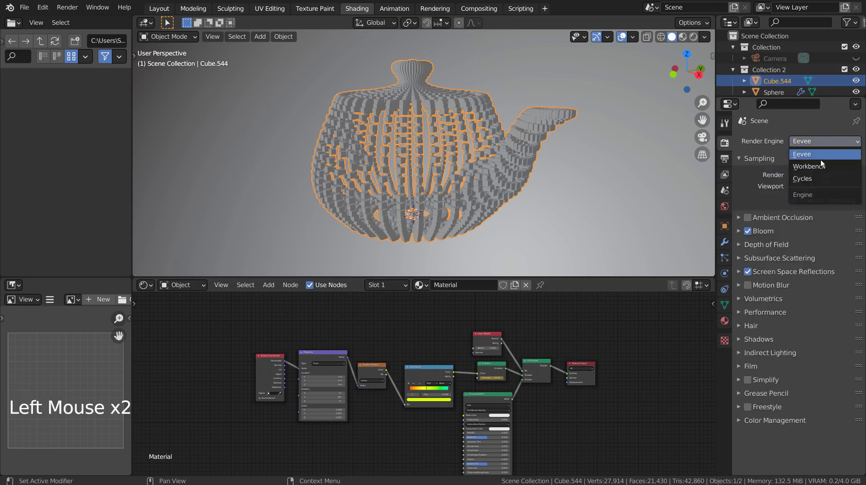
{"action": "left_click", "coordinate": [821, 142]}
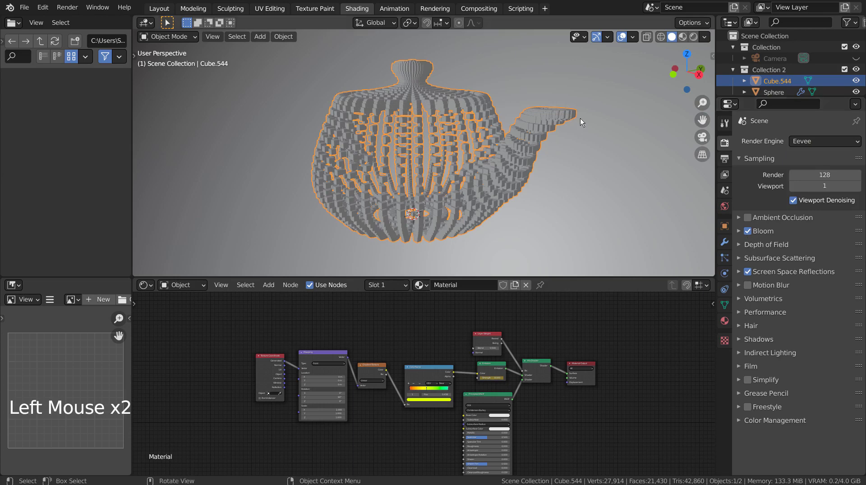
{"action": "left_click", "coordinate": [723, 206]}
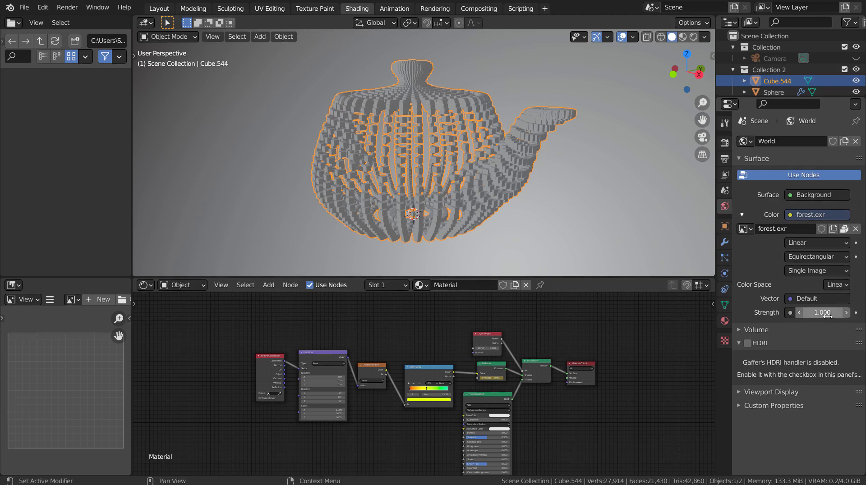
{"action": "left_click", "coordinate": [725, 144]}
Switch the Shading viewport to Rendered display and inspect the glowing teapot from below and from the side.
{"action": "left_click", "coordinate": [682, 37]}
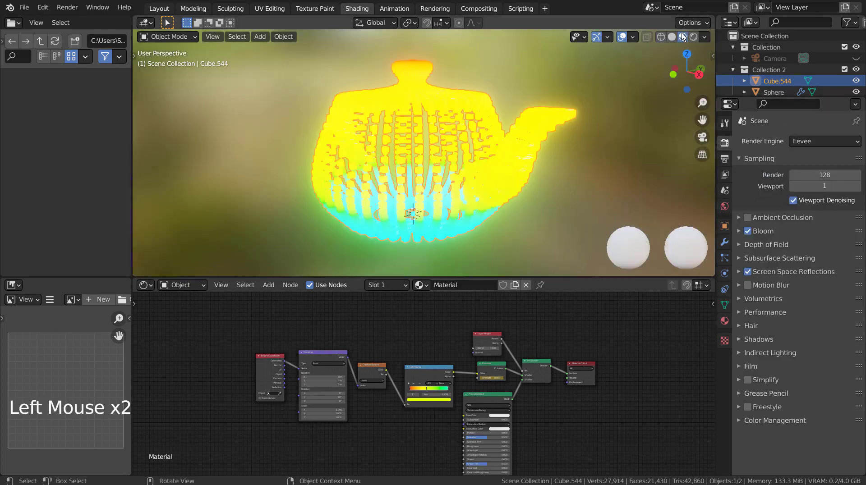
{"action": "mouse_move", "coordinate": [625, 134]}
{"action": "middle_mouse_down"}
{"action": "mouse_move", "coordinate": [610, 154]}
{"action": "mouse_move", "coordinate": [569, 155]}
{"action": "mouse_move", "coordinate": [362, 113]}
{"action": "mouse_move", "coordinate": [526, 89]}
{"action": "middle_mouse_up"}
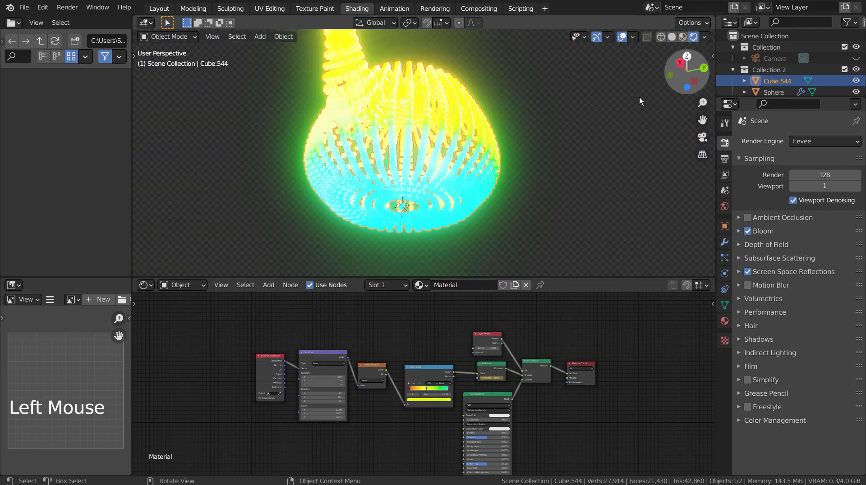
{"action": "middle_click_drag", "start_coordinate": [616, 113], "coordinate": [322, 259]}
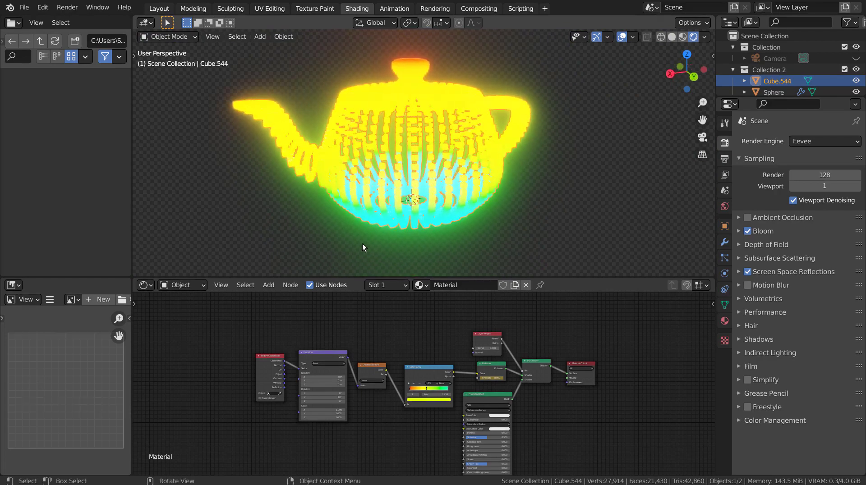
Frame the teapot from the side inside the sphere in the Layout workspace and display it in Rendered shading.
{"action": "left_click", "coordinate": [171, 9]}
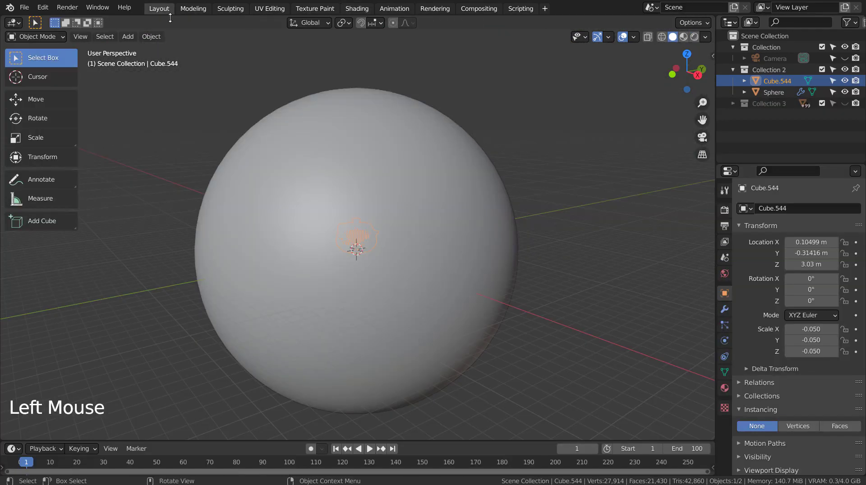
{"action": "scroll", "coordinate": [381, 274], "scroll_direction": "up", "scroll_amount": 10}
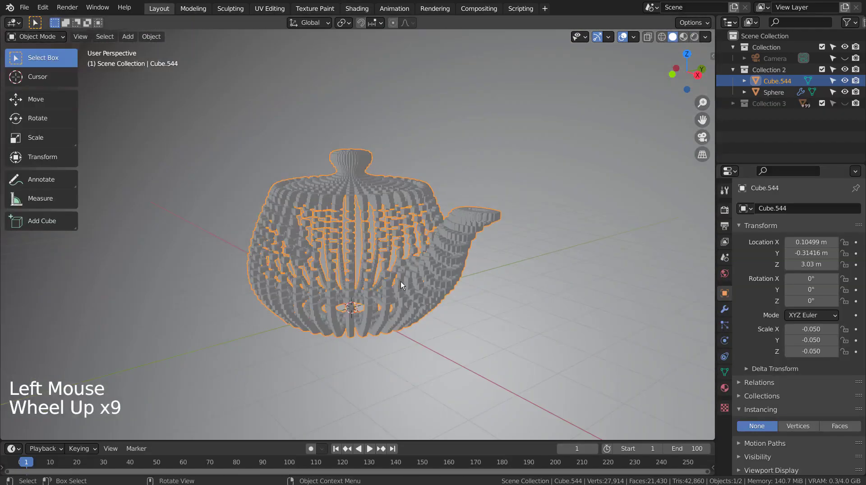
{"action": "middle_click_drag", "start_coordinate": [457, 339], "coordinate": [289, 346]}
{"action": "left_click", "coordinate": [382, 185]}
{"action": "left_click", "coordinate": [374, 190]}
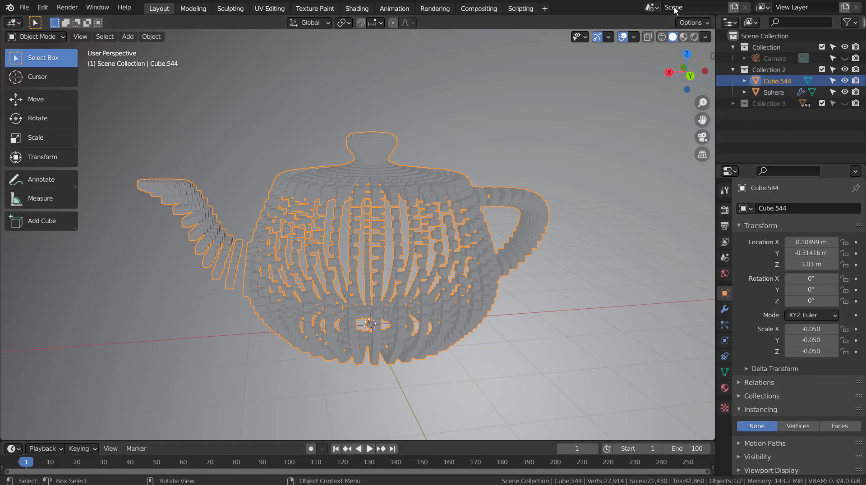
{"action": "left_click", "coordinate": [695, 37]}
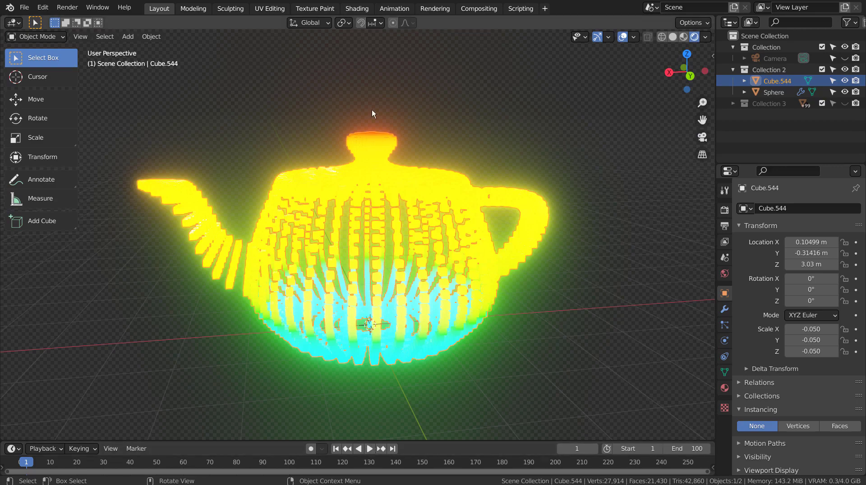
Inspect the teapot material's Emission node and its keyframed Strength up close in the Shading workspace.
{"action": "left_click", "coordinate": [356, 9]}
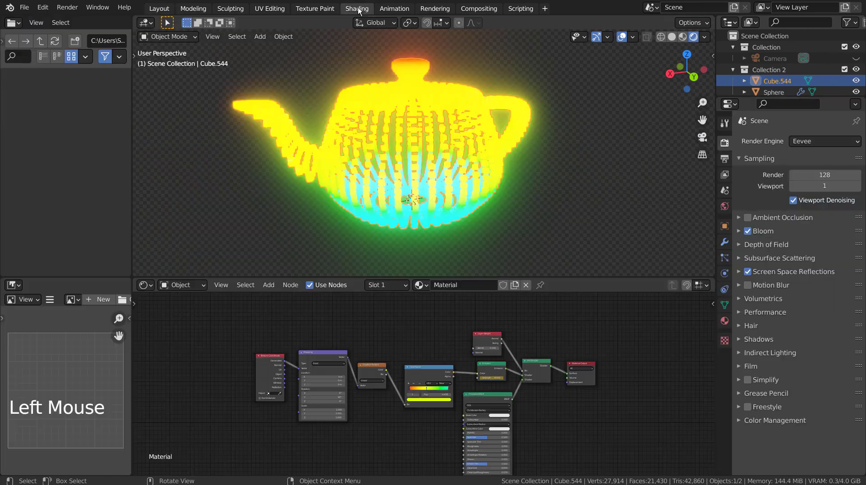
{"action": "scroll", "coordinate": [534, 345], "scroll_direction": "up", "scroll_amount": 10}
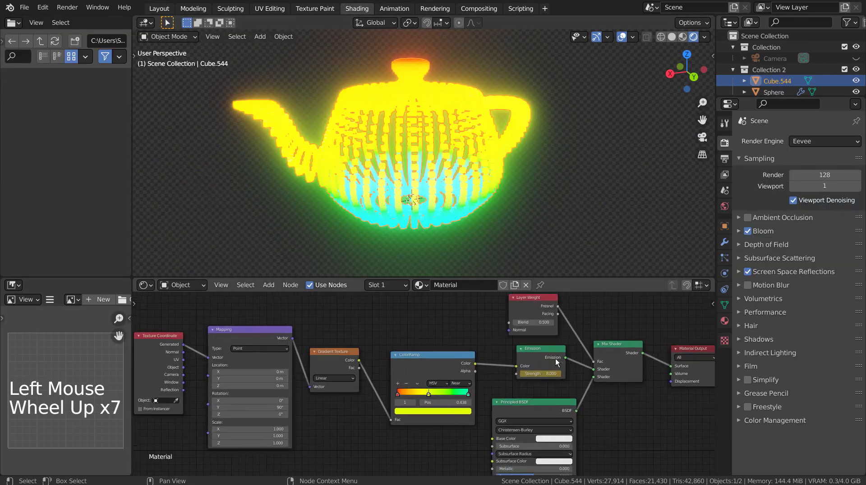
{"action": "middle_click_drag", "start_coordinate": [556, 358], "coordinate": [478, 408], "text": "shift"}
{"action": "scroll", "coordinate": [449, 381], "scroll_direction": "up", "scroll_amount": 10}
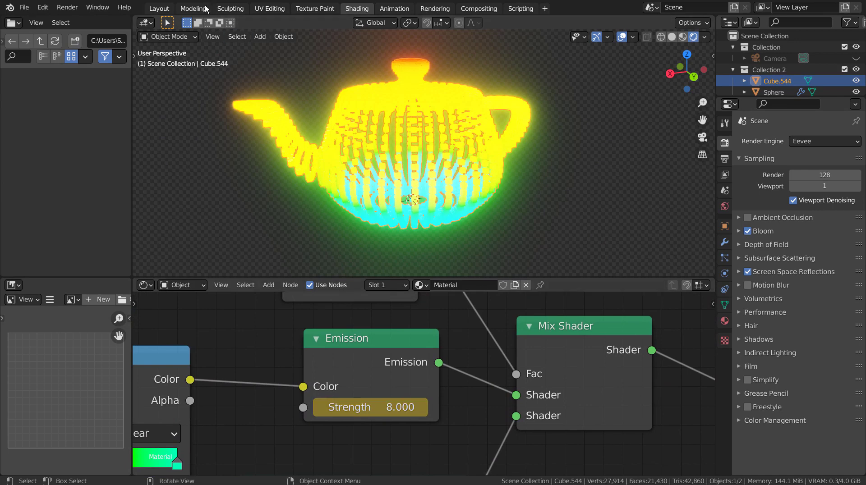
Show the teapot's material properties in the Layout workspace and check the Emission Strength keyframe at frame 100.
{"action": "left_click", "coordinate": [158, 12]}
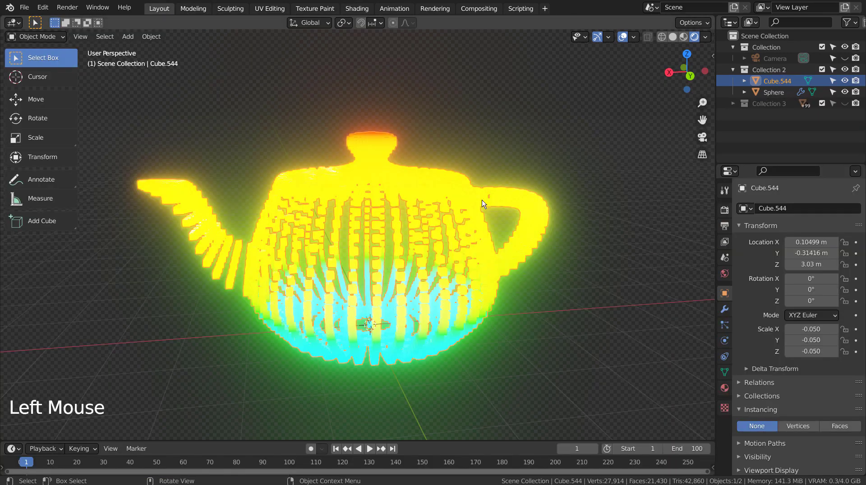
{"action": "left_click", "coordinate": [725, 389]}
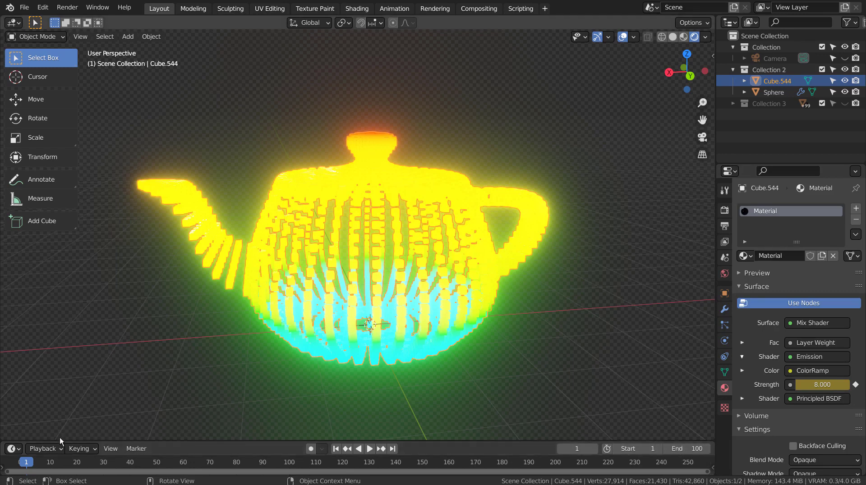
{"action": "left_click", "coordinate": [288, 464]}
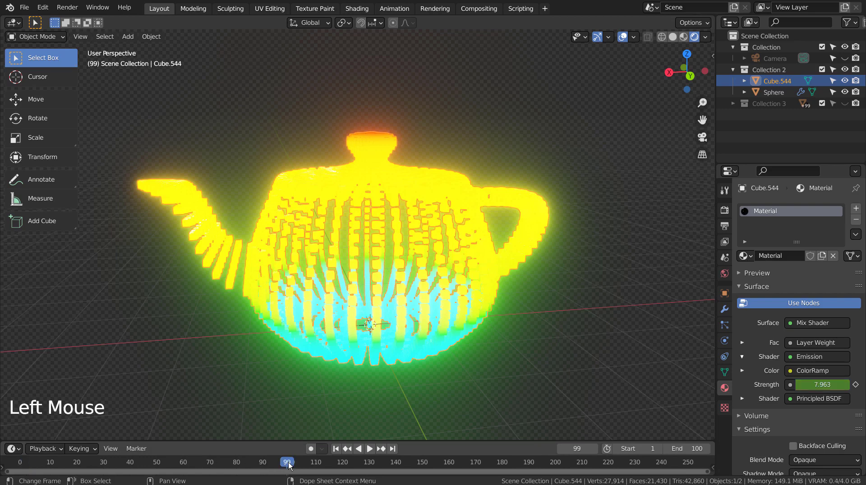
{"action": "left_click_drag", "start_coordinate": [288, 464], "coordinate": [290, 464]}
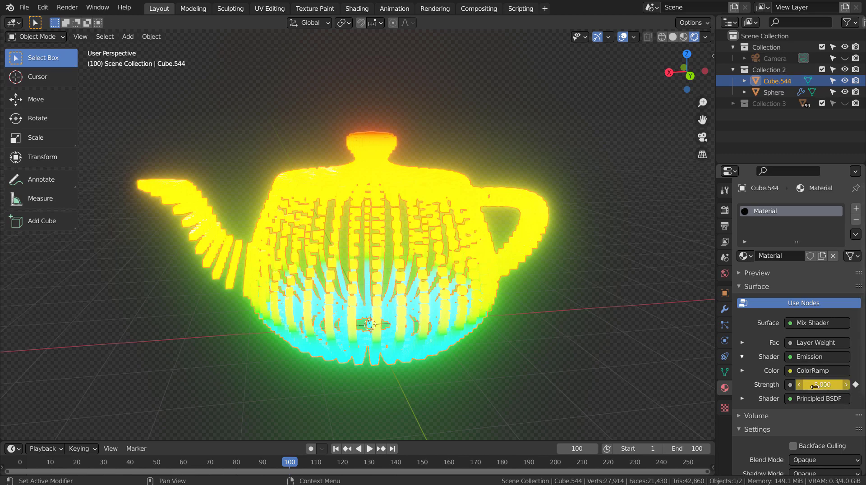
Check the Emission Strength keyframes at frames 50, 25 and 75, and scrub the glow from frame 0 to 25.
{"action": "left_click", "coordinate": [155, 463]}
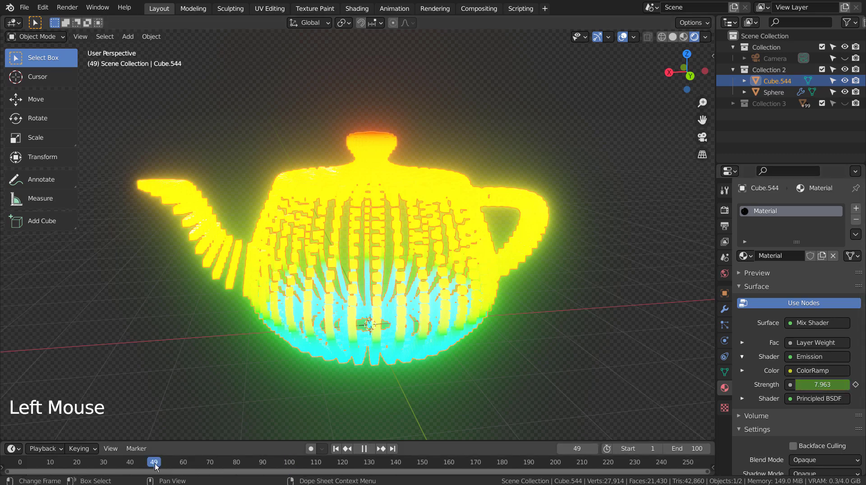
{"action": "left_click", "coordinate": [156, 464]}
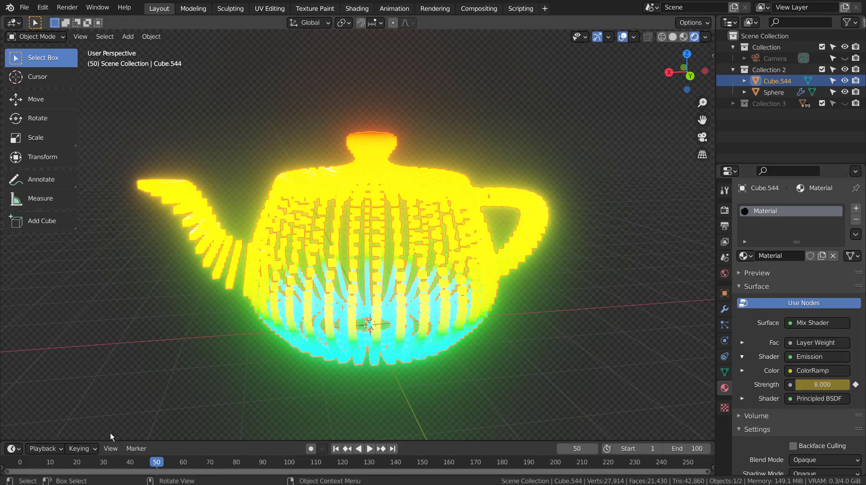
{"action": "left_click", "coordinate": [90, 464]}
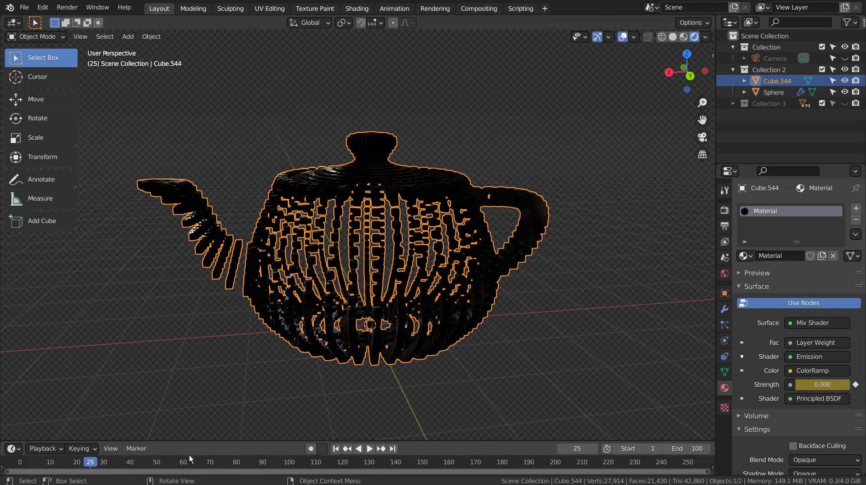
{"action": "left_click", "coordinate": [223, 462]}
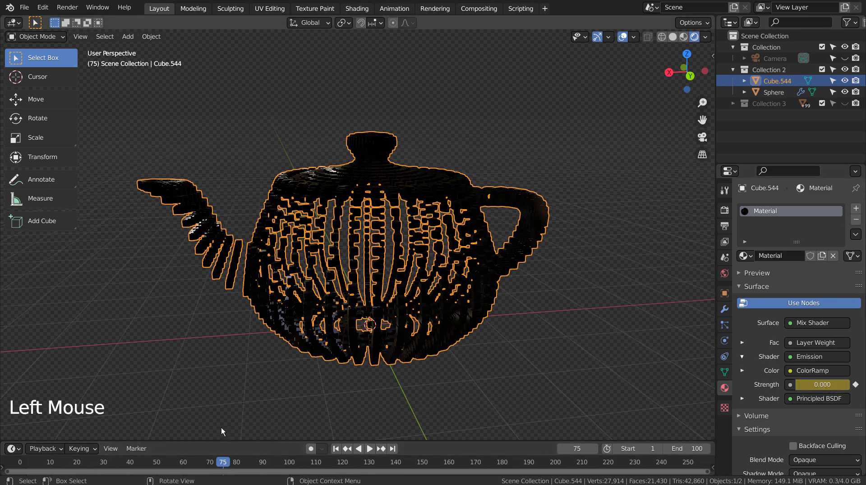
{"action": "left_click_drag", "start_coordinate": [224, 464], "coordinate": [8, 469]}
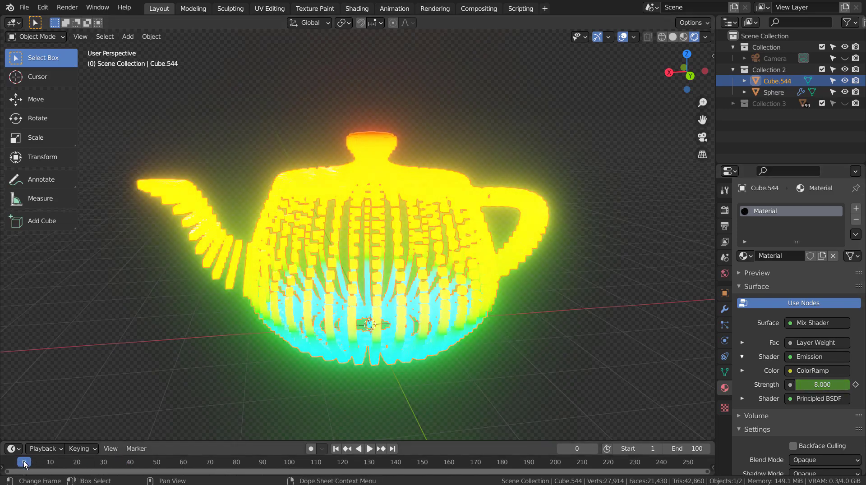
{"action": "left_click_drag", "start_coordinate": [25, 463], "coordinate": [90, 453]}
Compare the background sphere's material with the teapot's, and scrub the teapot's glow from frame 25 through 50 to the animation's end.
{"action": "left_click", "coordinate": [287, 324]}
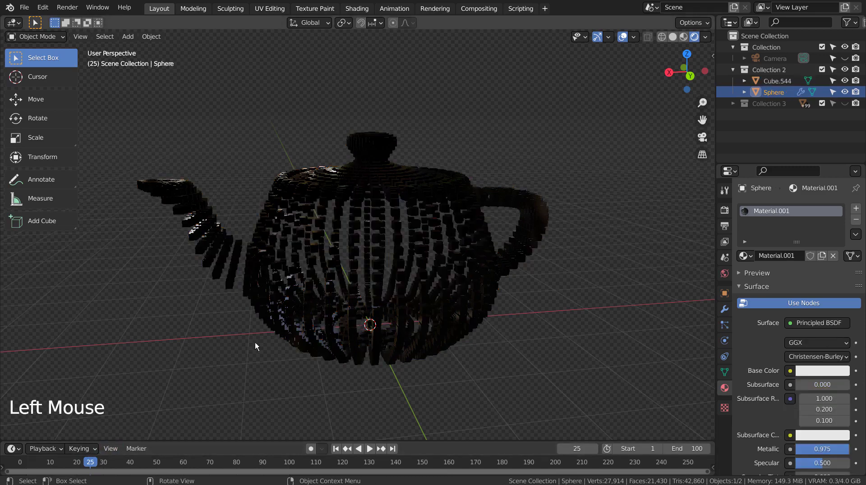
{"action": "double_click", "coordinate": [400, 283]}
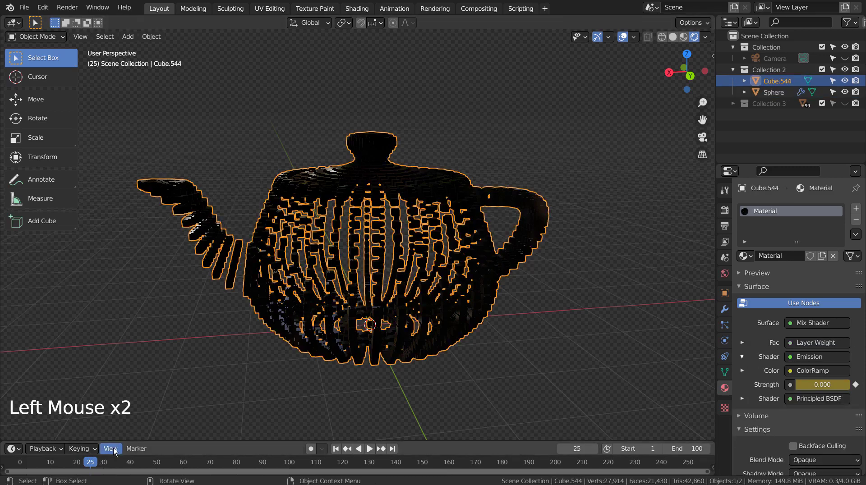
{"action": "left_click_drag", "start_coordinate": [92, 463], "coordinate": [144, 464]}
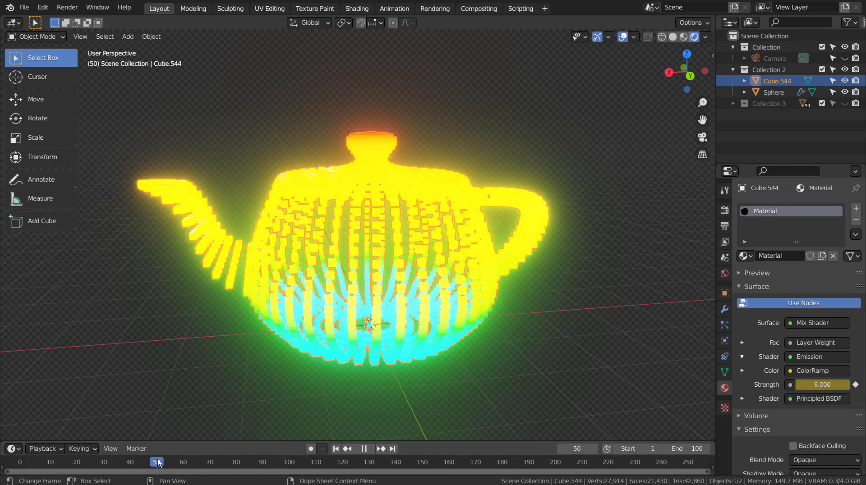
{"action": "left_click_drag", "start_coordinate": [159, 462], "coordinate": [289, 465]}
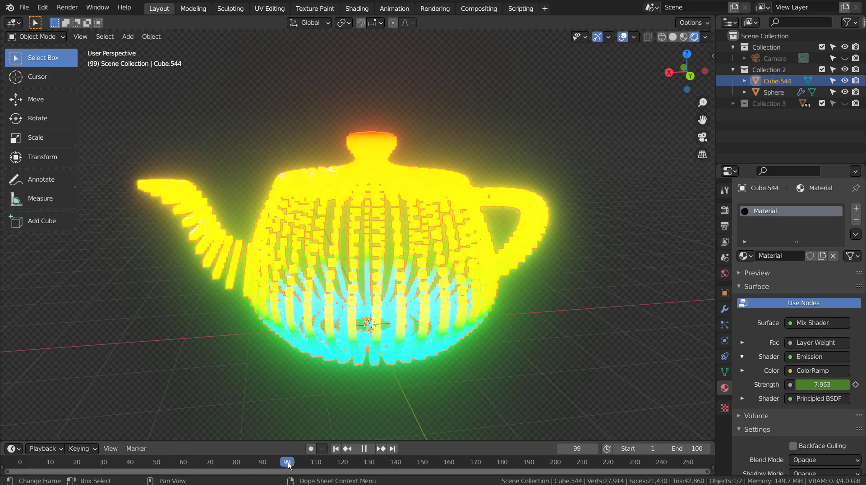
Return to the first frame, select the background sphere and play the glow animation.
{"action": "left_click", "coordinate": [336, 448]}
{"action": "left_click", "coordinate": [361, 432]}
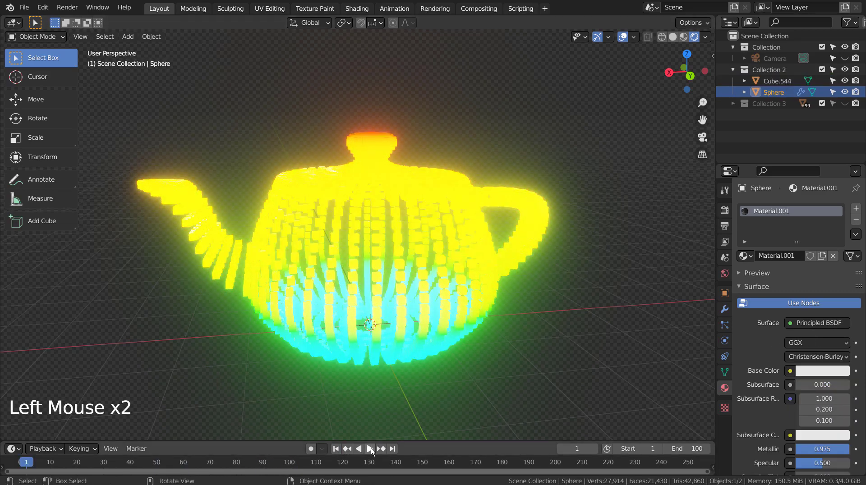
{"action": "left_click", "coordinate": [369, 449]}
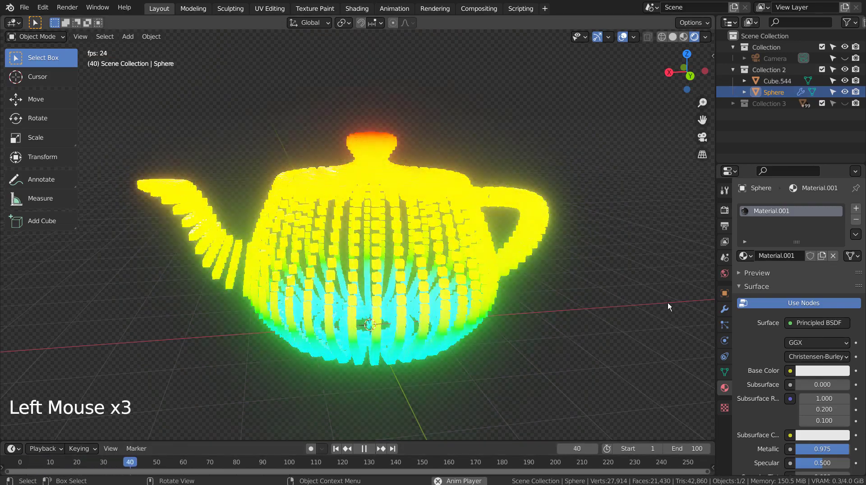